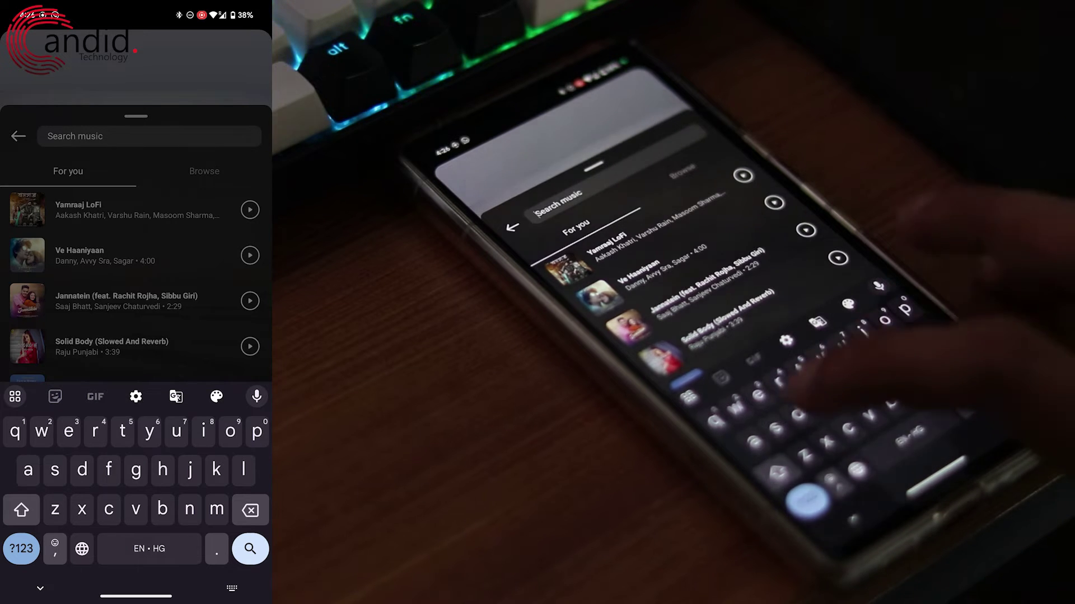
text(save )
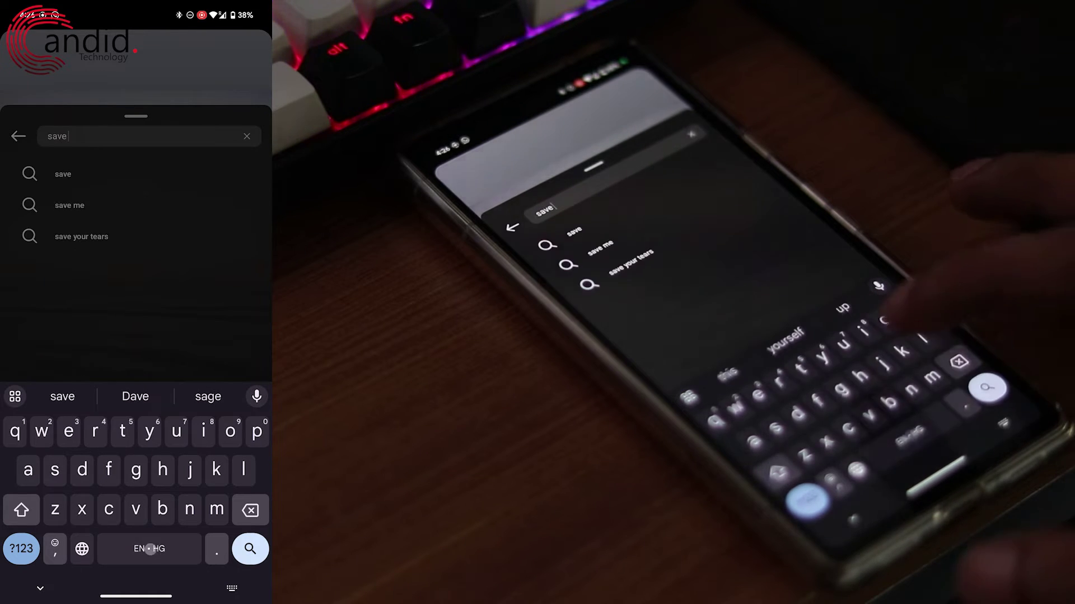
text(your)
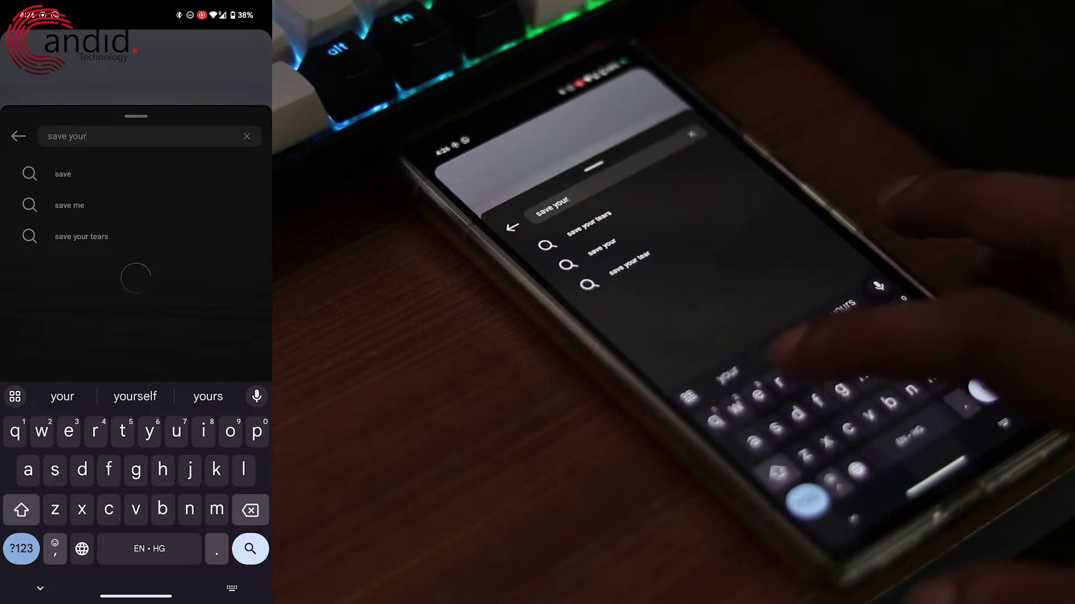
text(s)
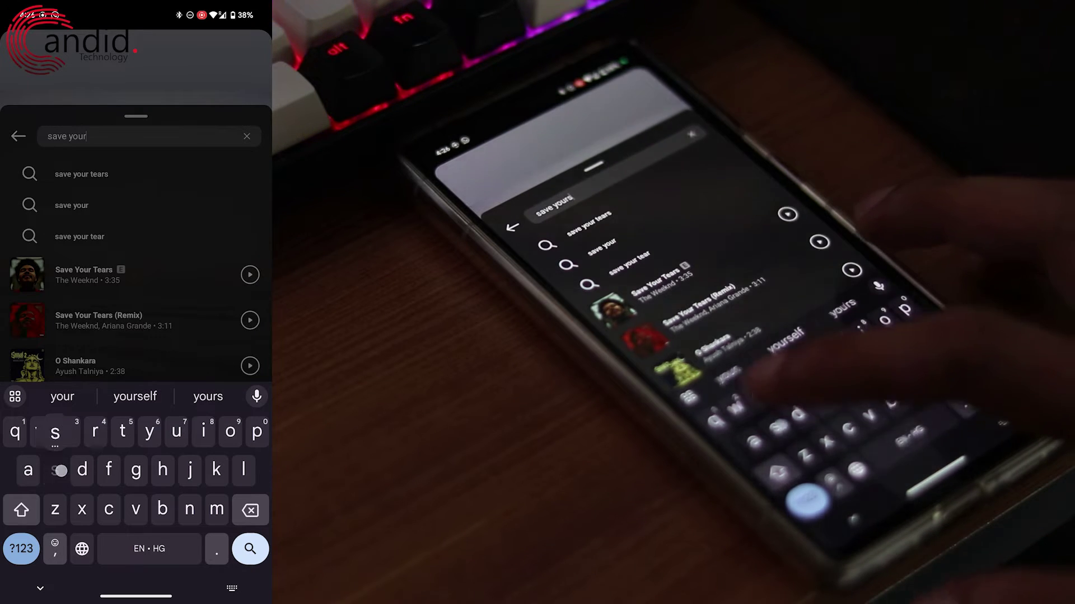
text(elf)
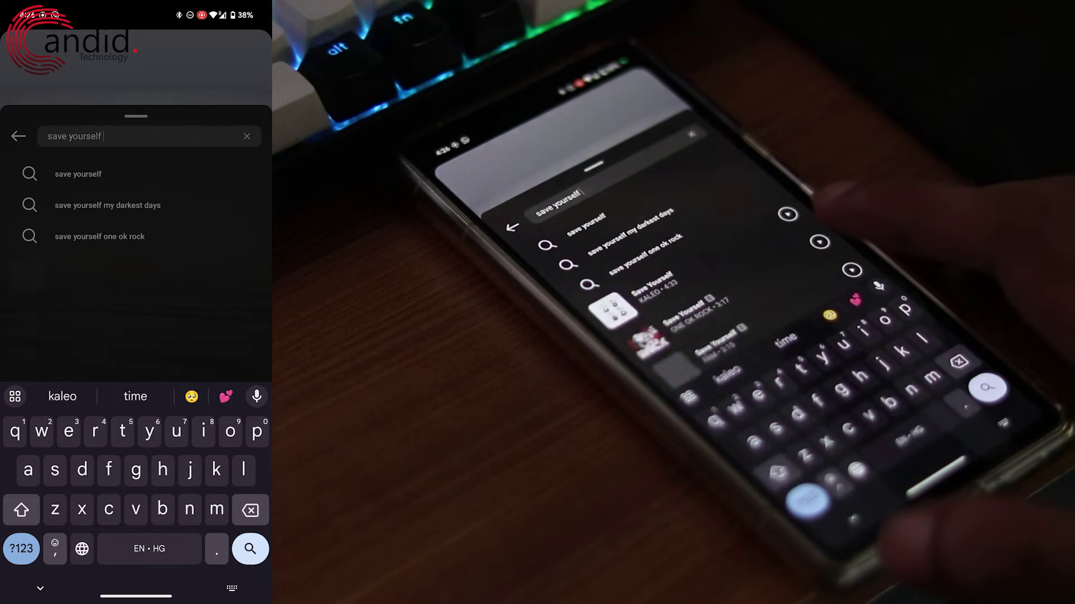
Pick KALEO's 'Save Yourself' from the 'save yourself' search results for the story
click(101, 322)
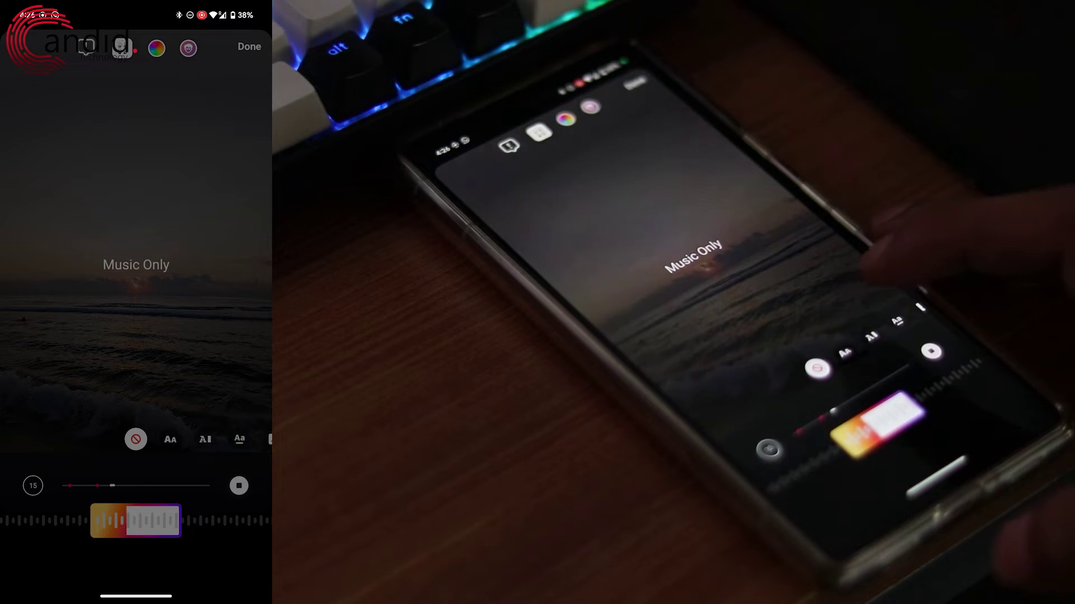
Try the lyric and album-art styles, then keep Music Only with no sticker and finish
click(169, 439)
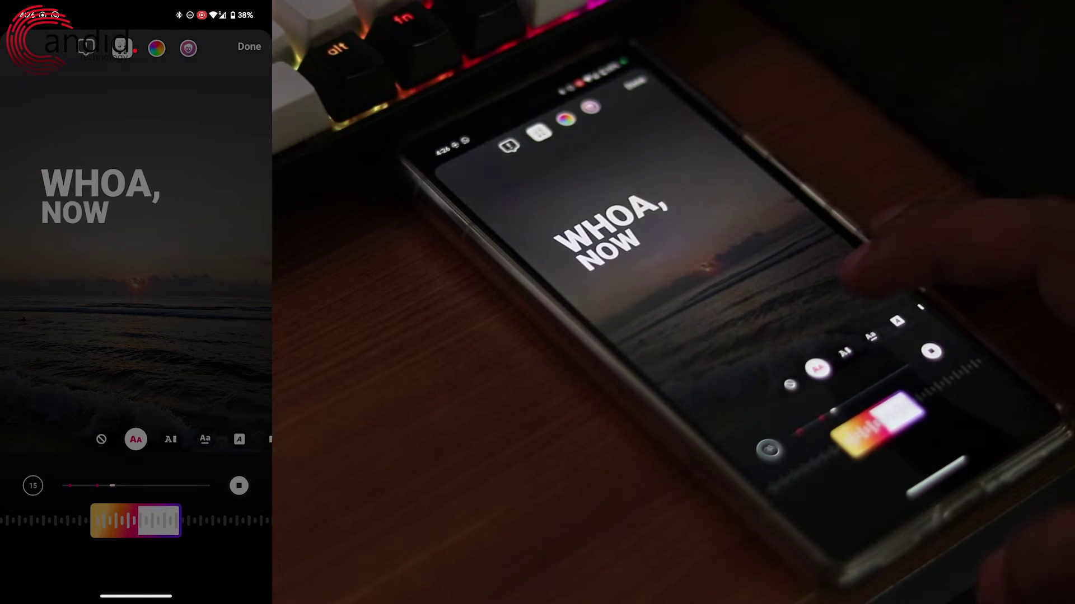
click(170, 439)
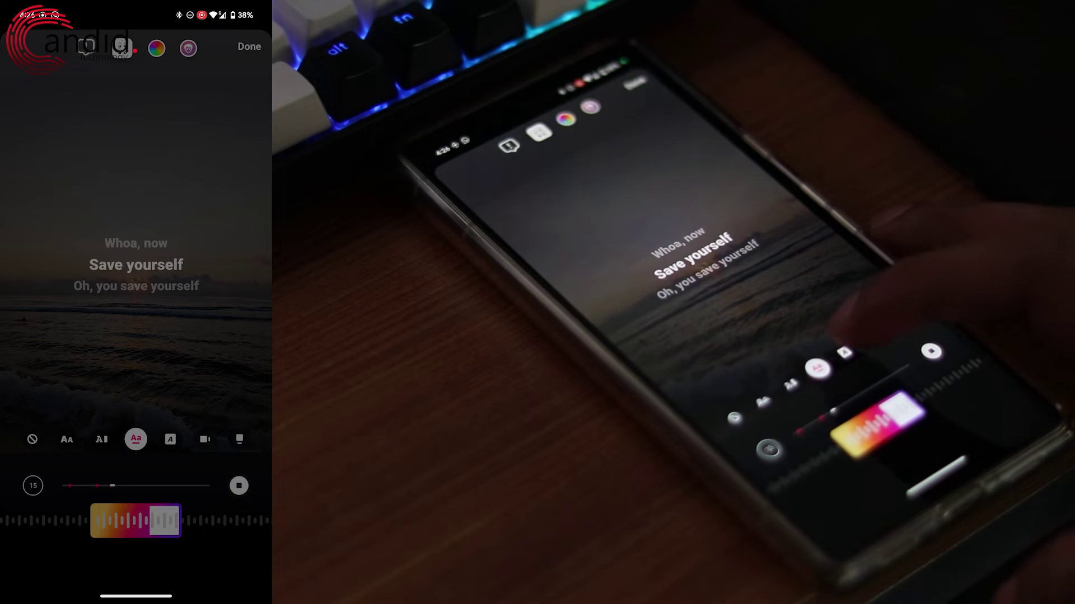
click(170, 439)
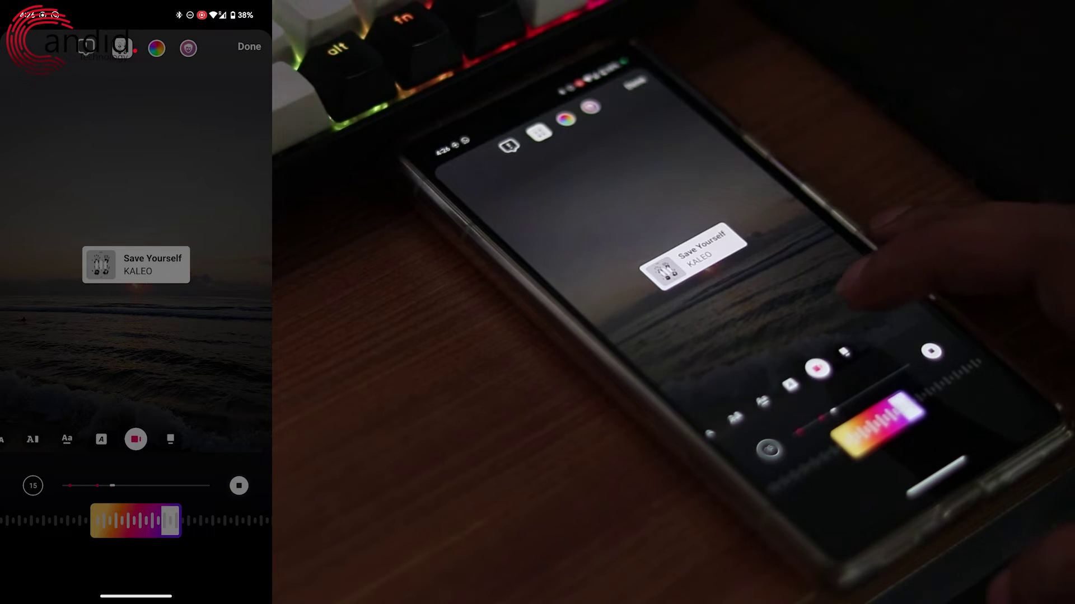
click(170, 439)
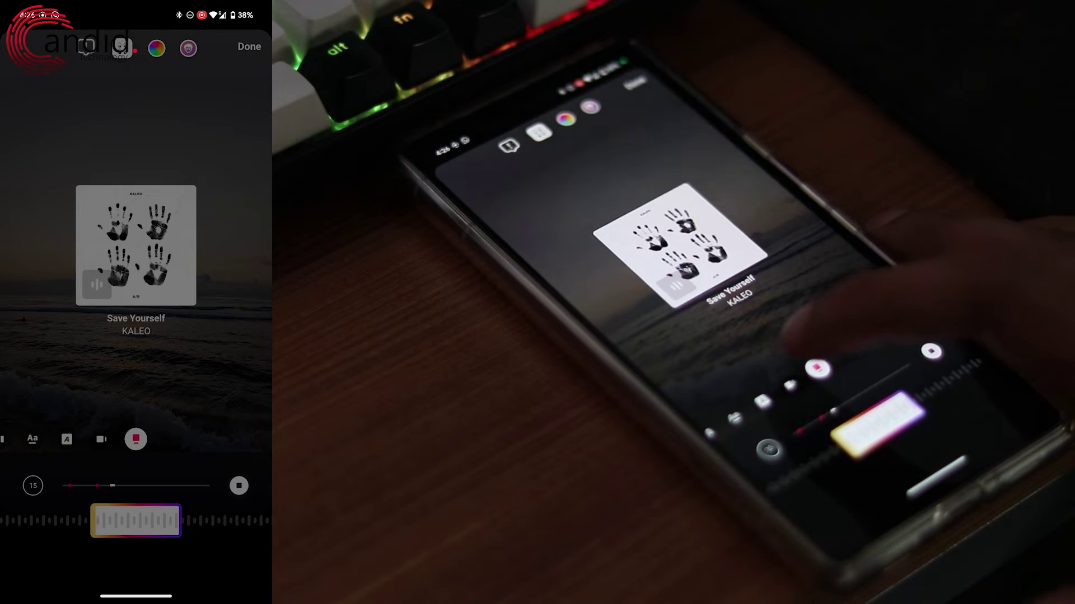
drag(101, 439, 235, 439)
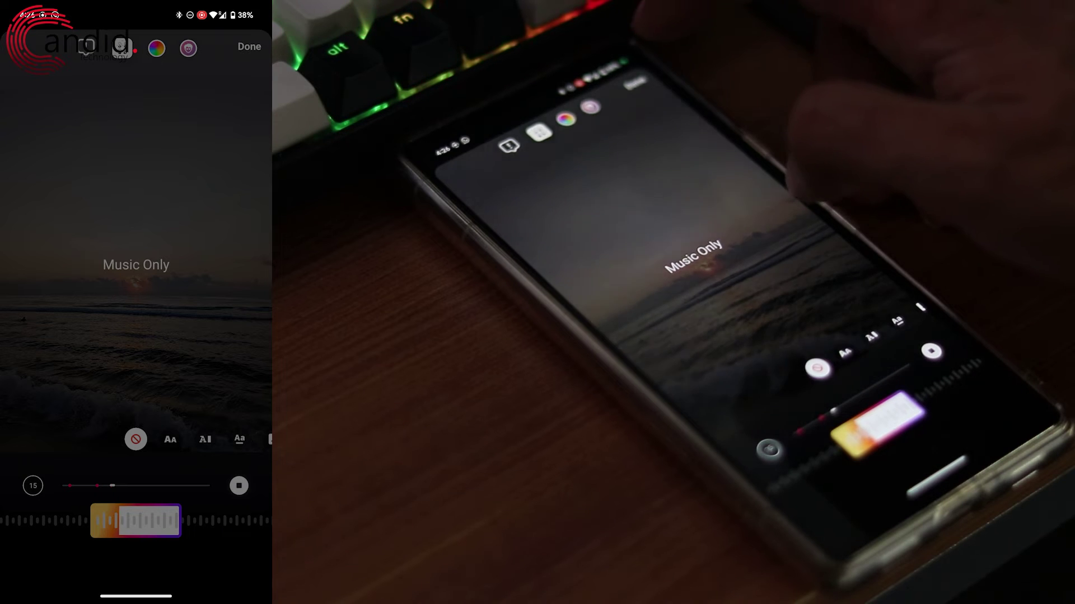
click(250, 48)
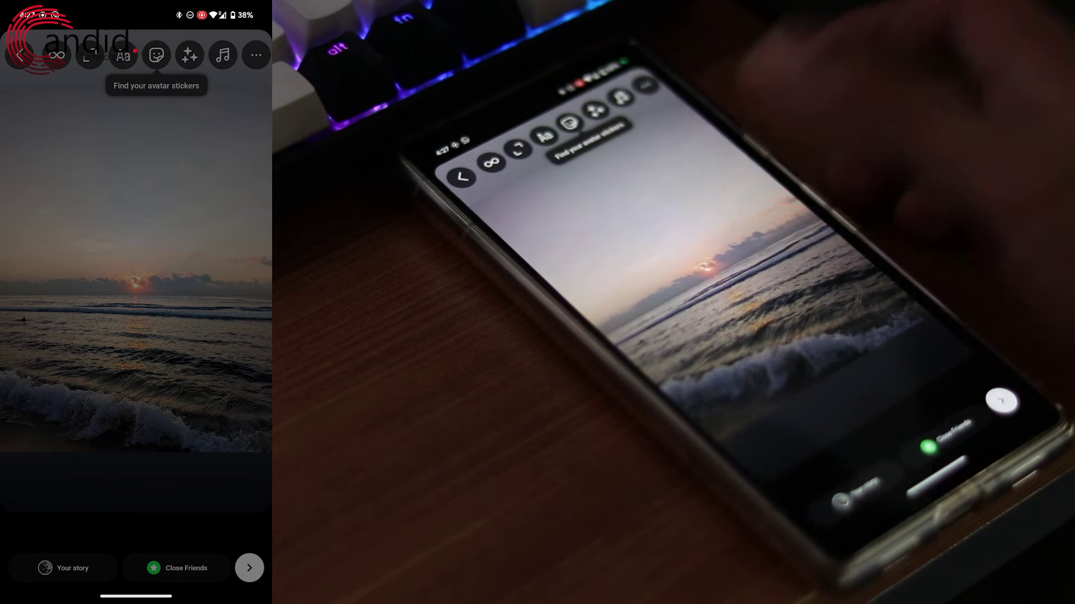